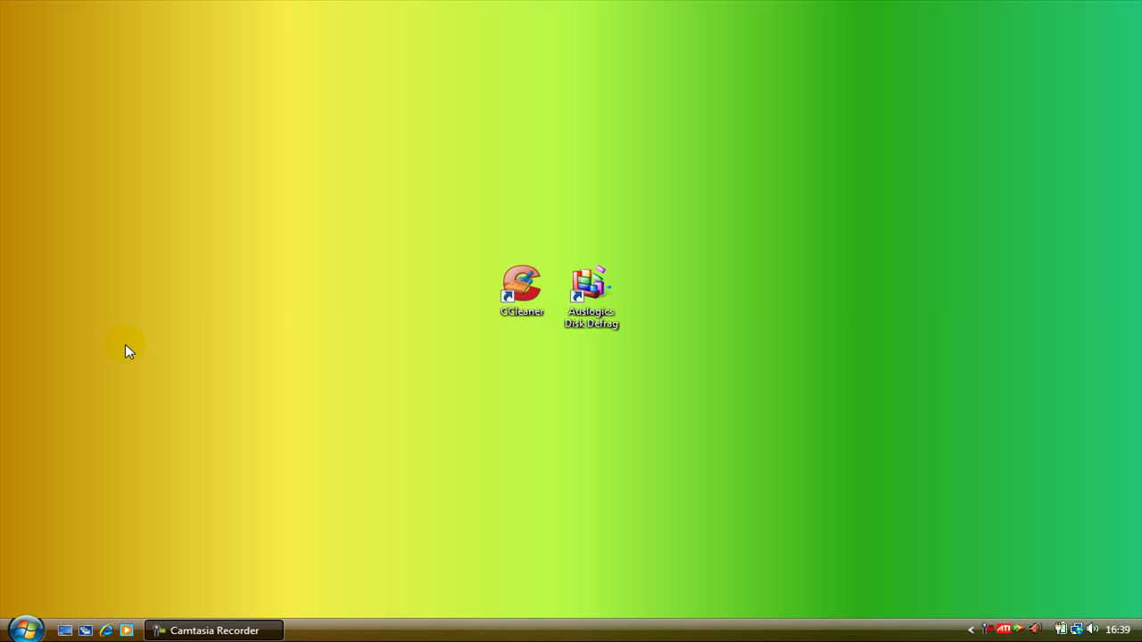
- Open the Window Color and Appearance page from the desktop's Personalize menu
right_click(222, 135)
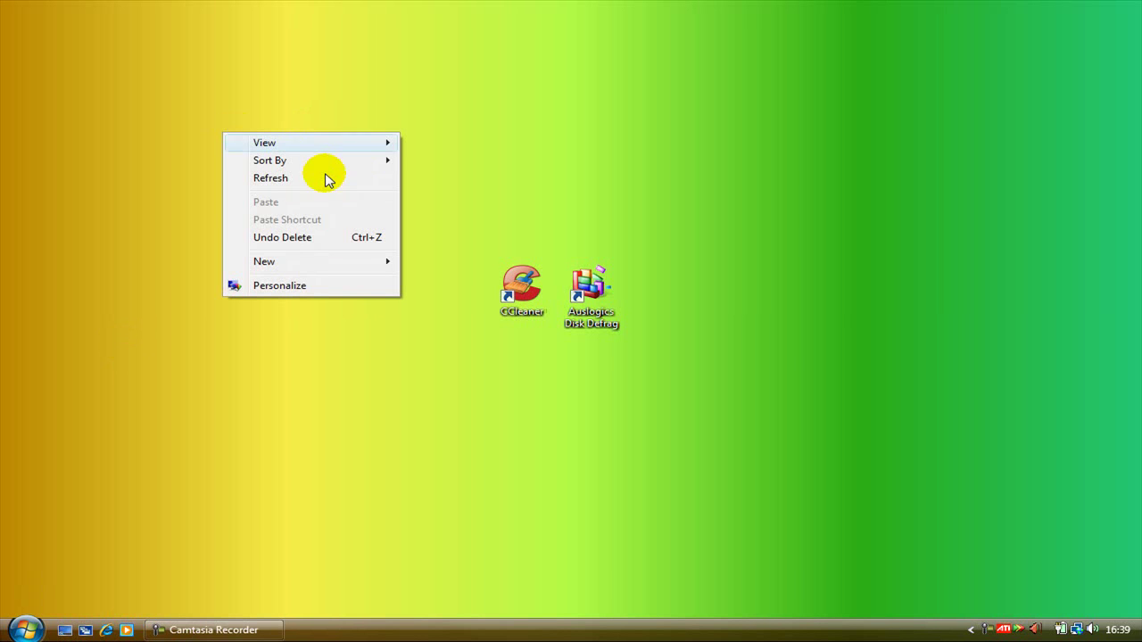
left_click(320, 284)
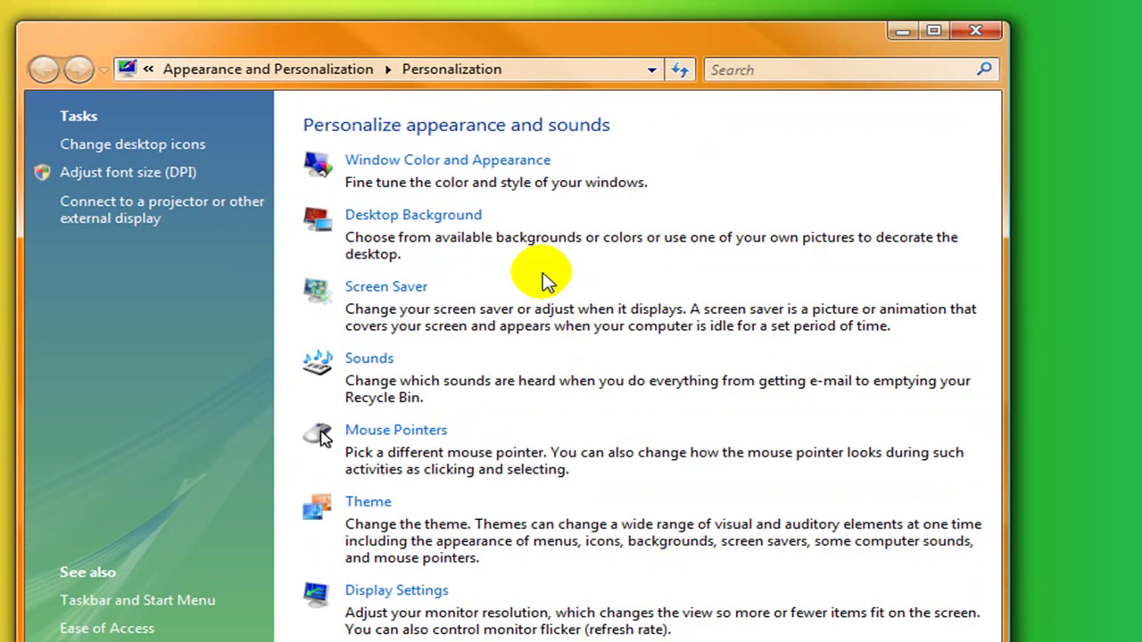
left_click(502, 163)
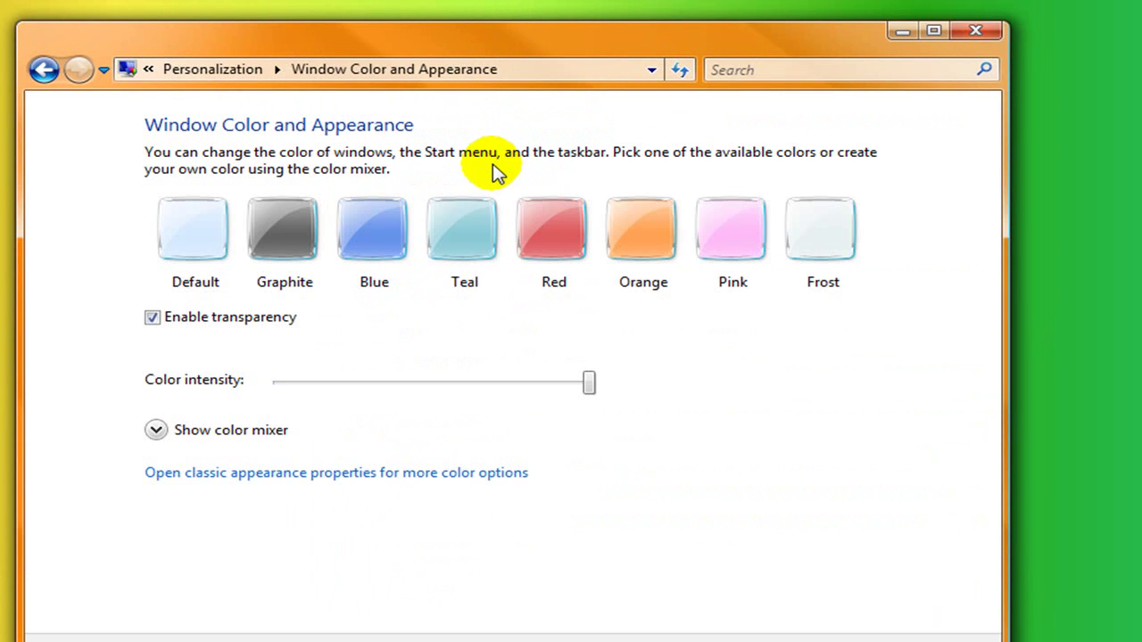
- In classic appearance properties, apply the Windows Vista Basic colour scheme and confirm
left_click(241, 473)
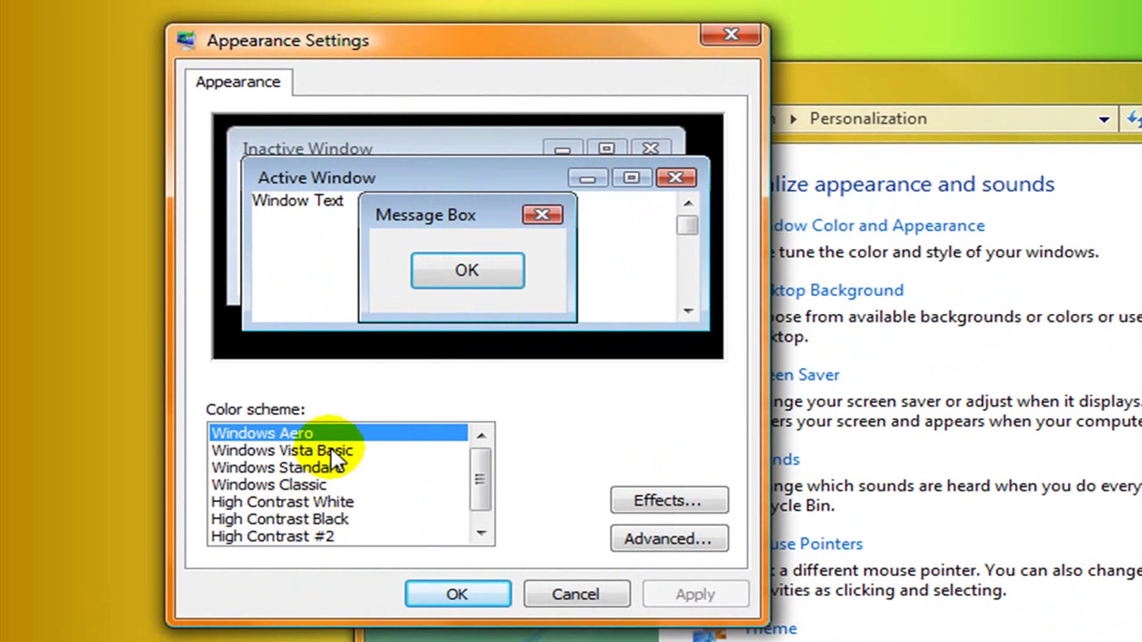
left_click(333, 453)
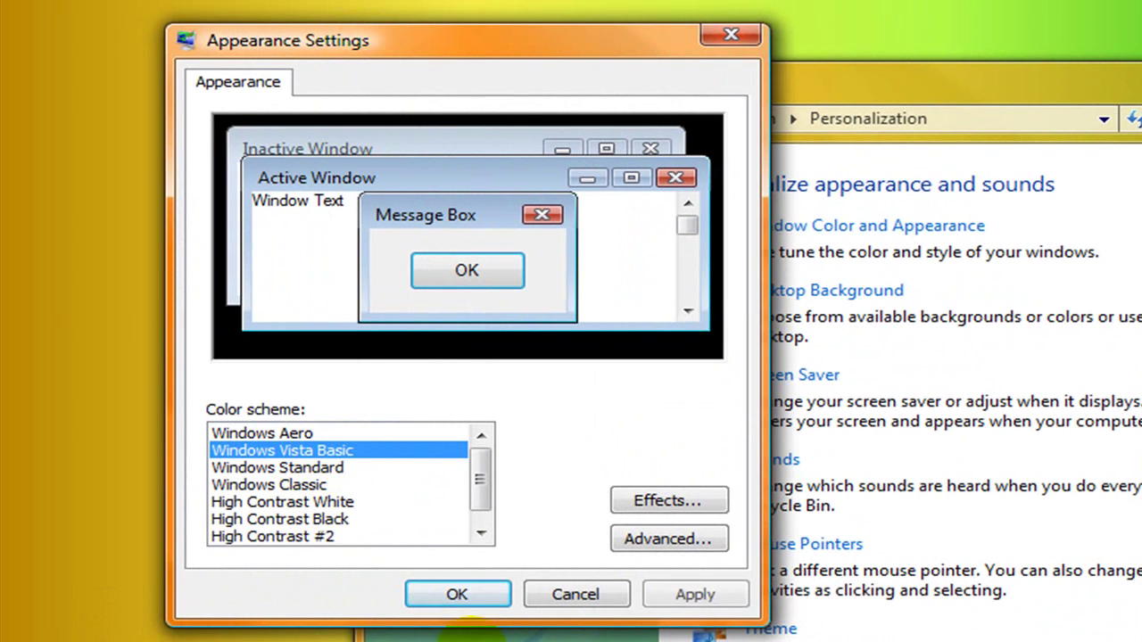
left_click(703, 596)
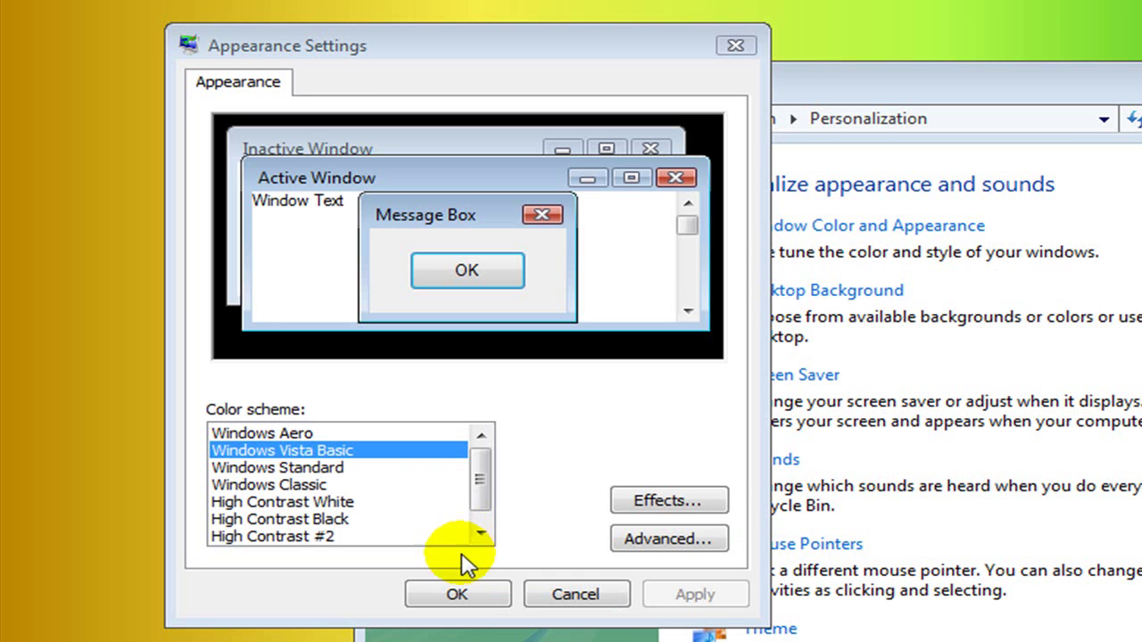
left_click(456, 594)
left_click_drag(362, 2, 1106, 178)
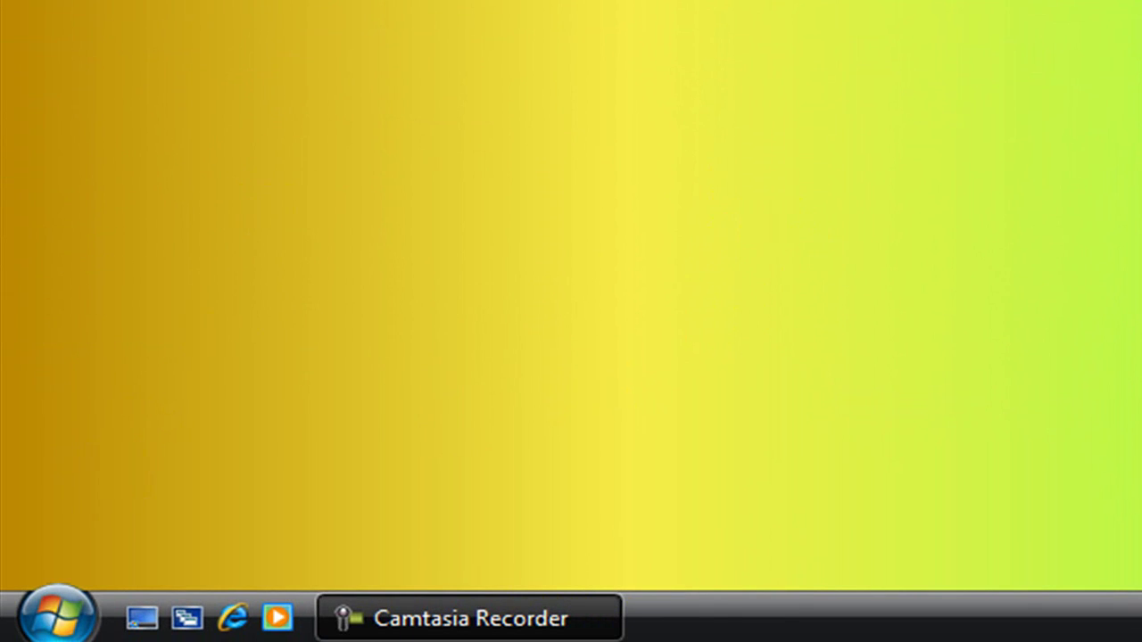
- Open Performance Options through Computer's Properties in the Start menu
left_click(25, 606)
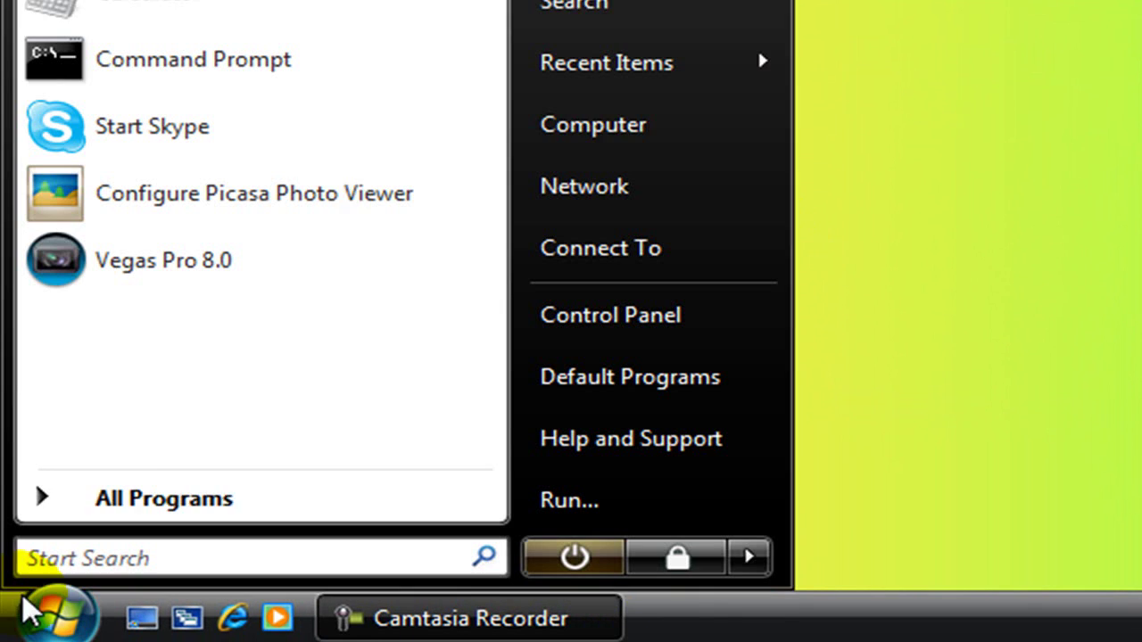
right_click(638, 134)
left_click(834, 510)
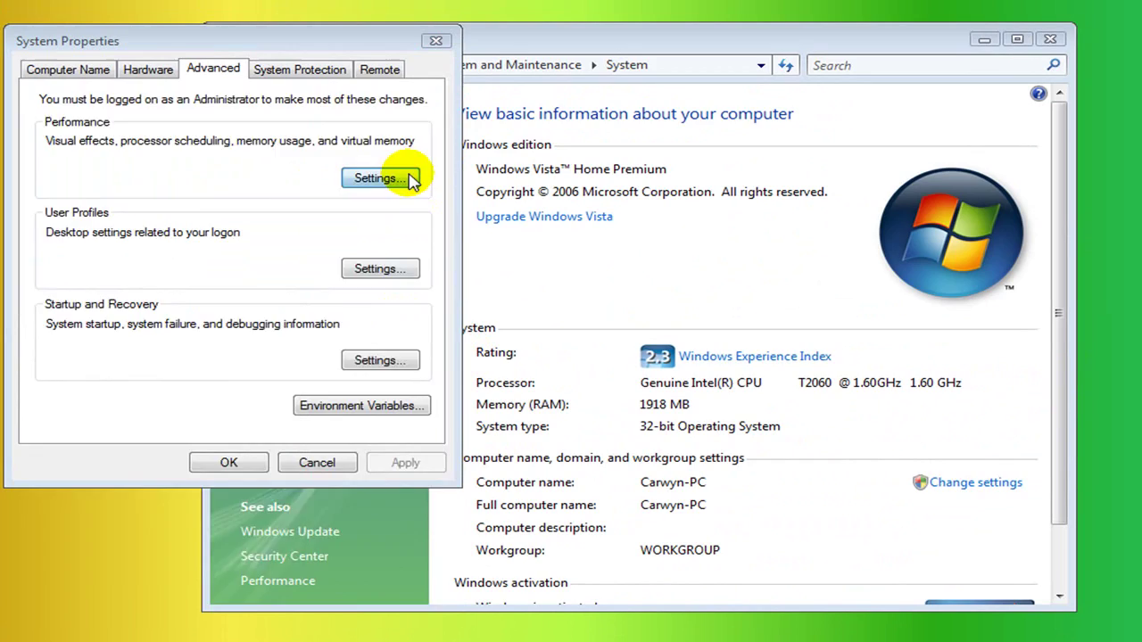
left_click(410, 178)
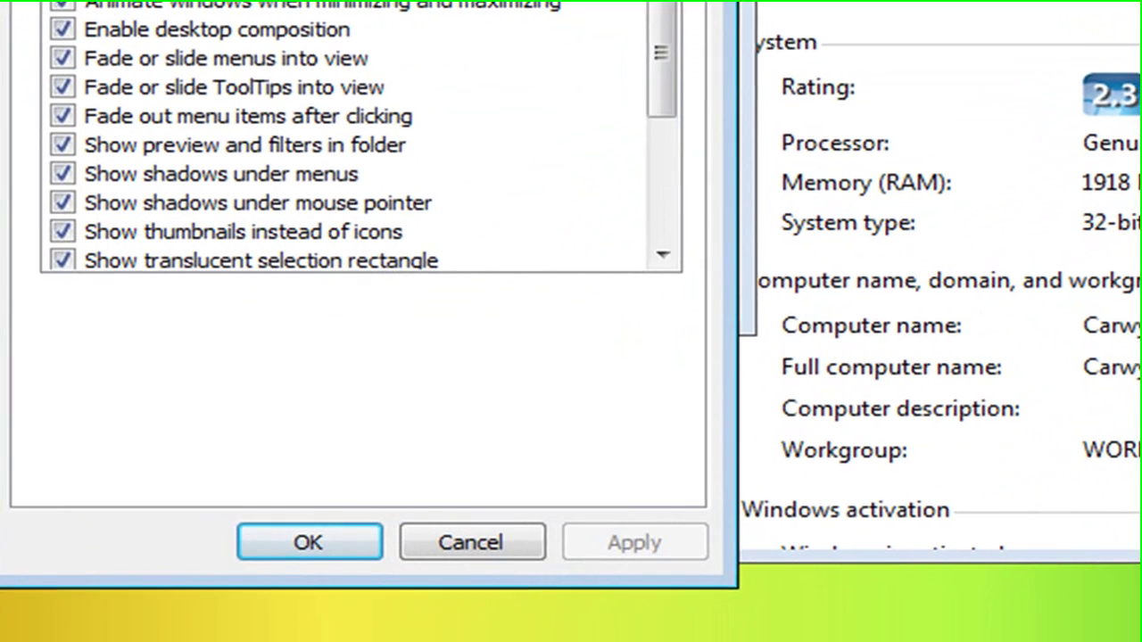
- Adjust for best performance, keeping only visual styles on windows and buttons, and confirm
left_click(81, 247)
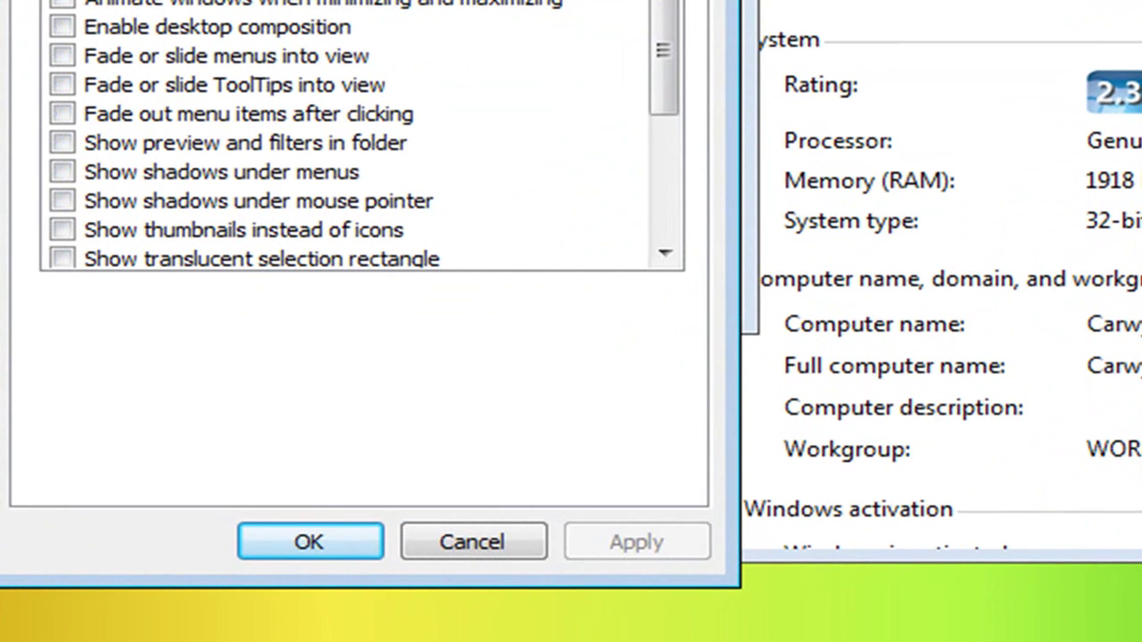
left_click(637, 542)
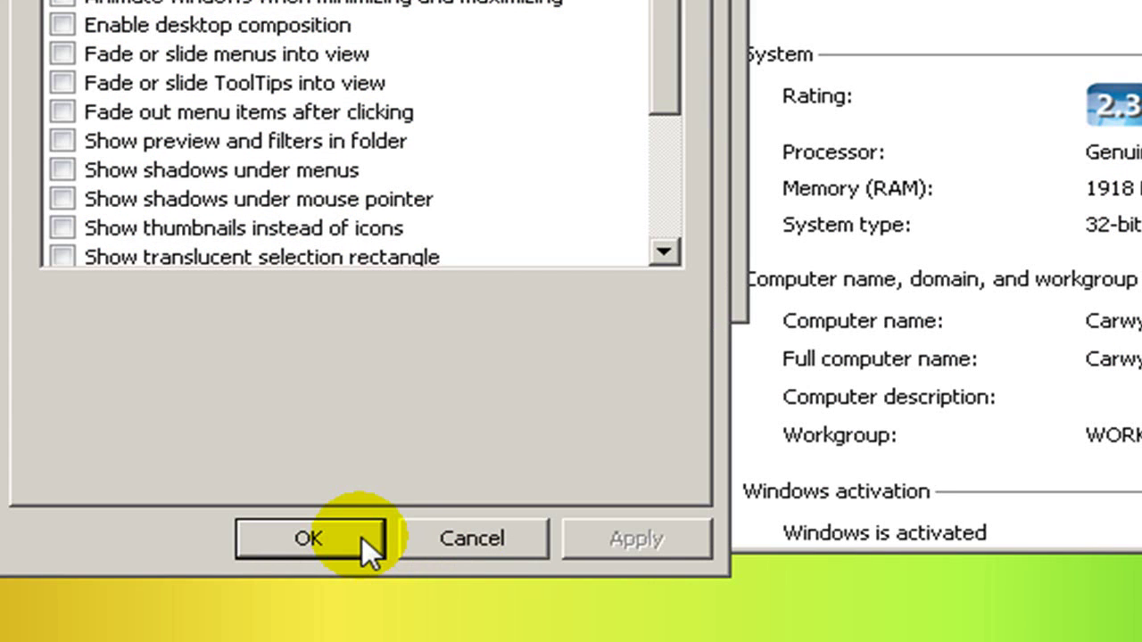
left_click_drag(673, 71, 456, 324)
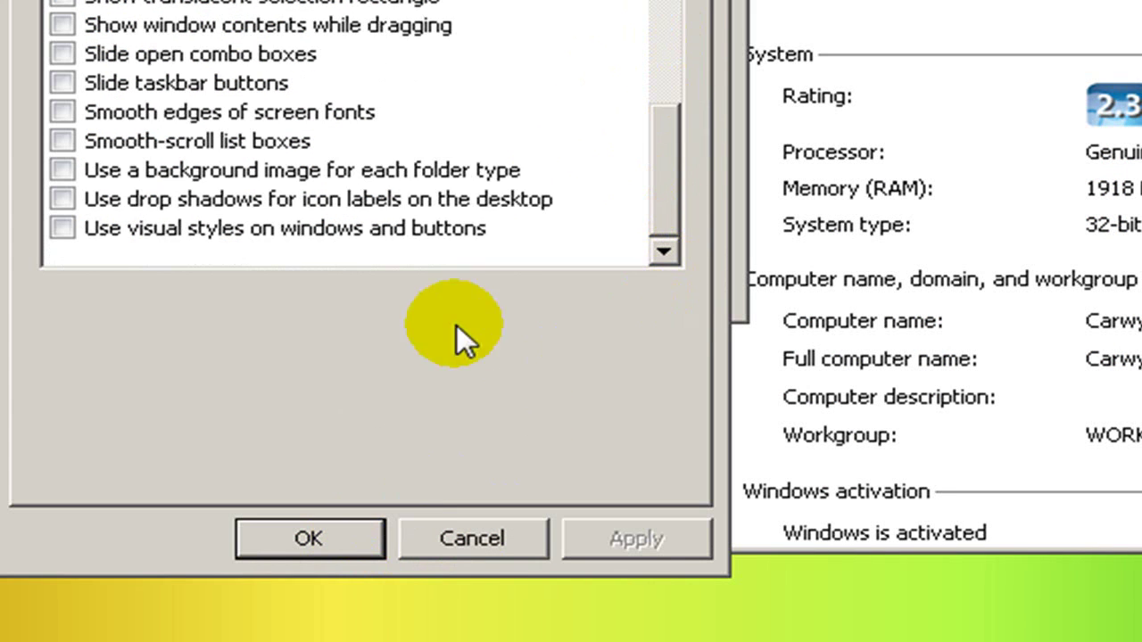
left_click(206, 230)
left_click(625, 541)
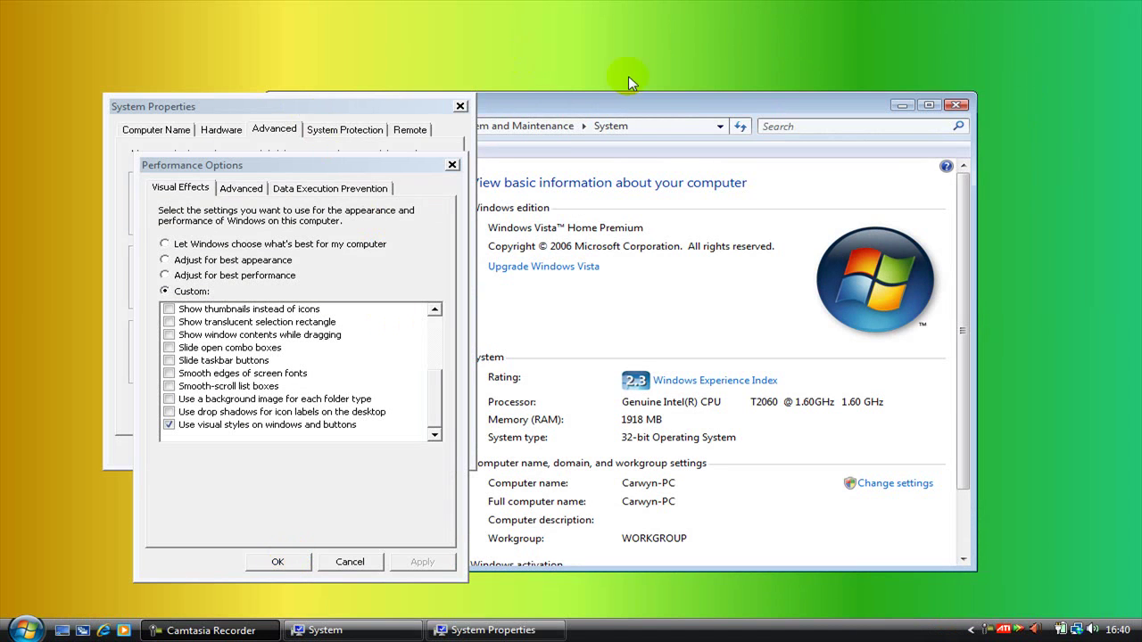
left_click_drag(737, 111, 809, 94)
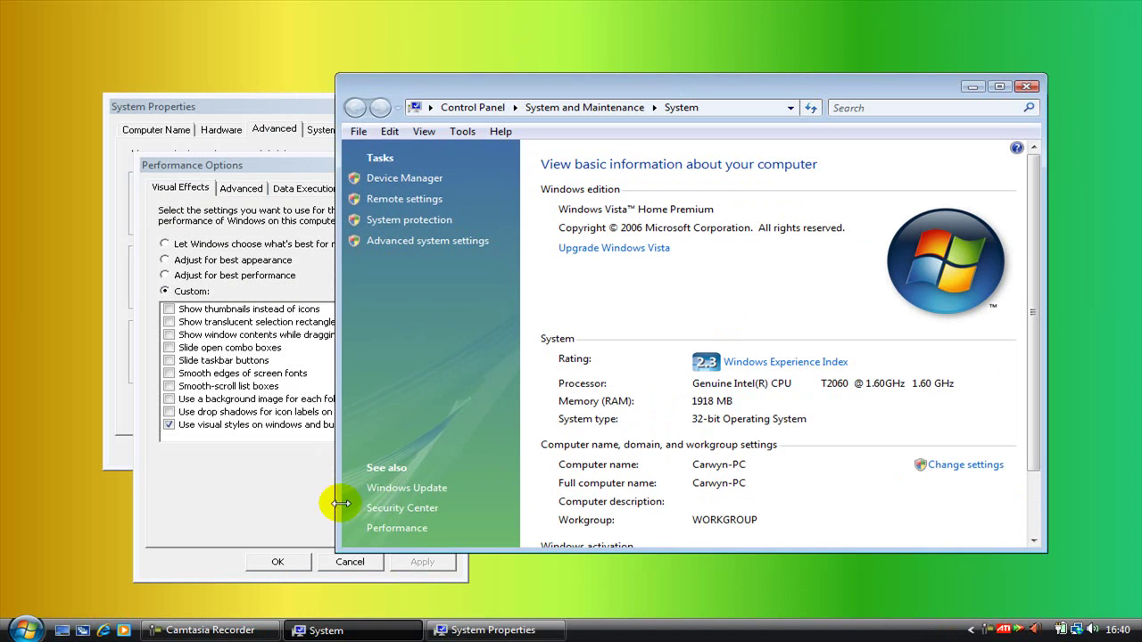
left_click(303, 562)
- Reopen Performance Options through Advanced system settings
left_click(298, 450)
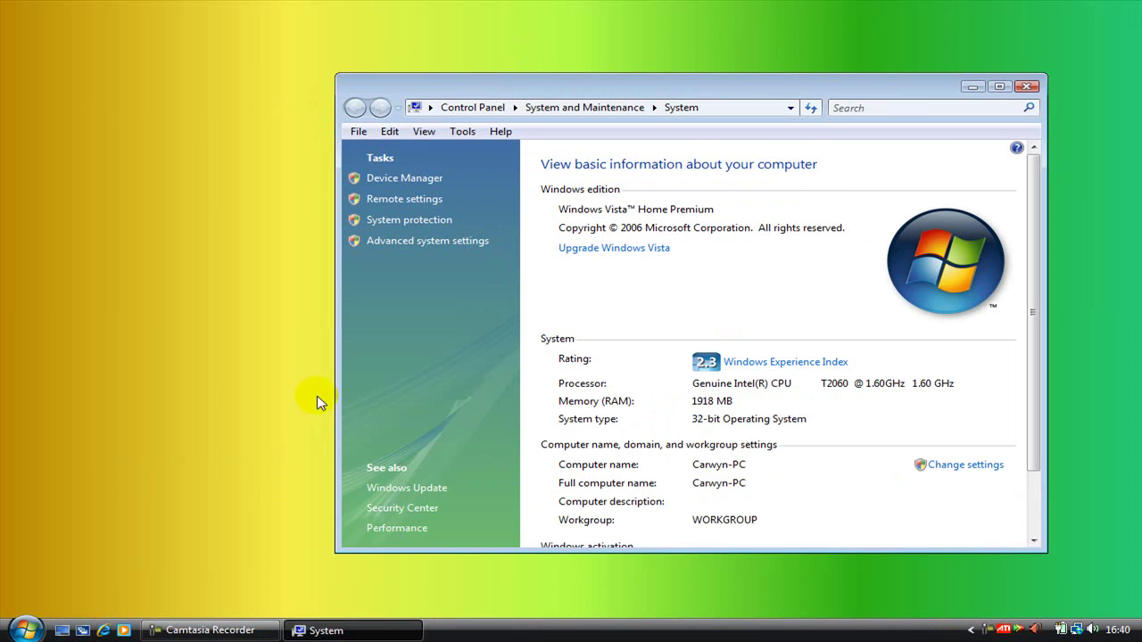
left_click_drag(608, 74, 472, 60)
left_click_drag(88, 2, 927, 560)
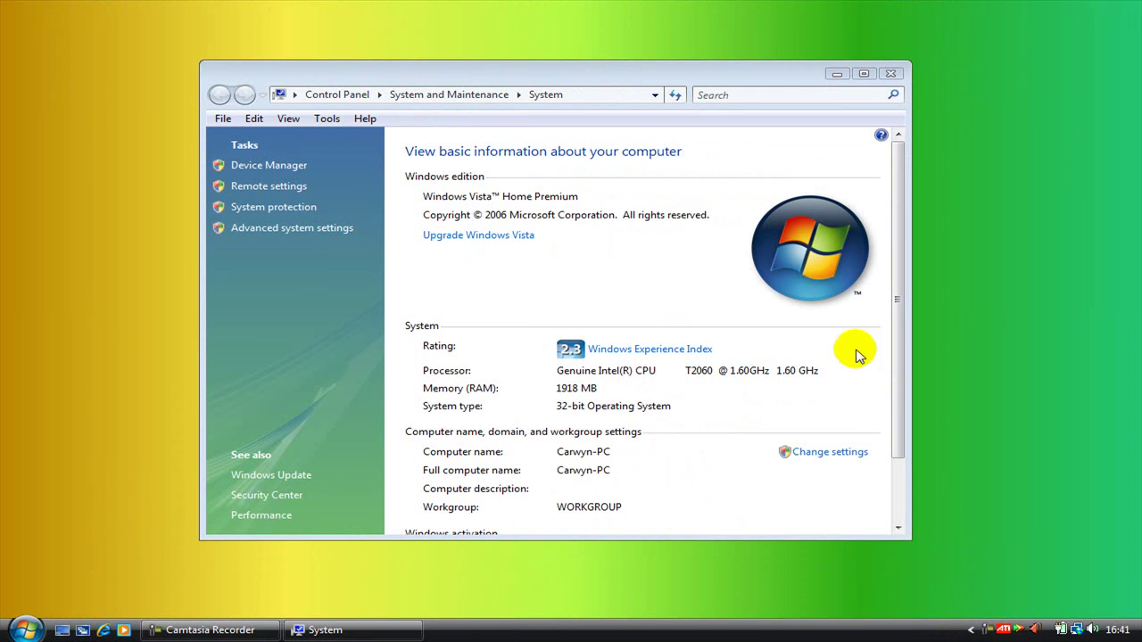
left_click(336, 230)
left_click(468, 273)
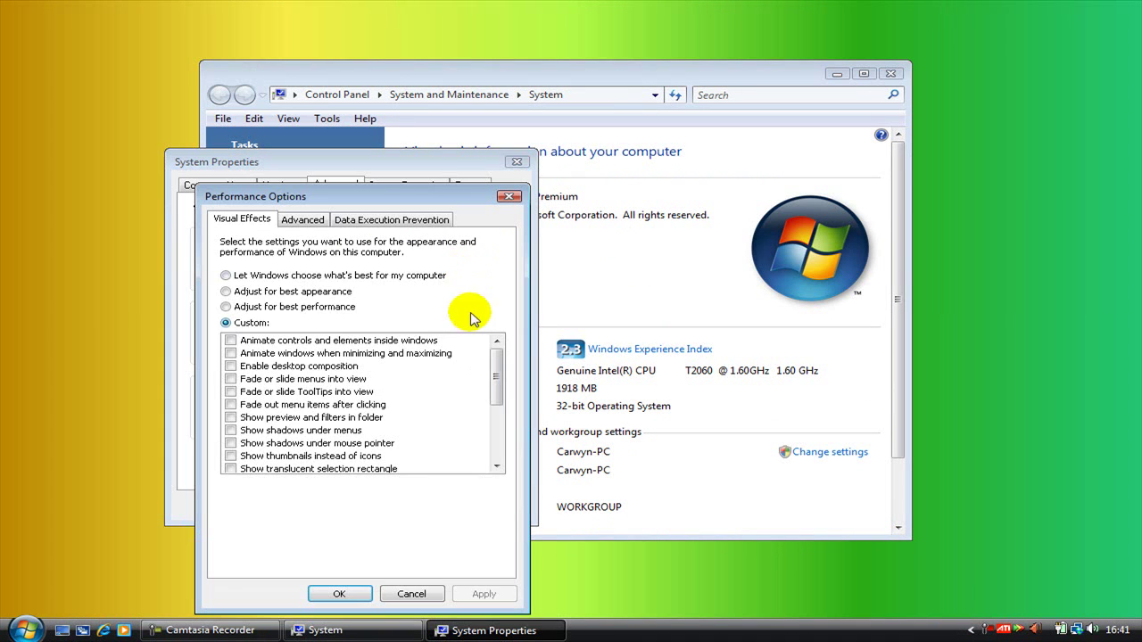
- Set visual effects to 'Let Windows choose what's best' and close the dialogs
left_click(279, 277)
left_click(485, 593)
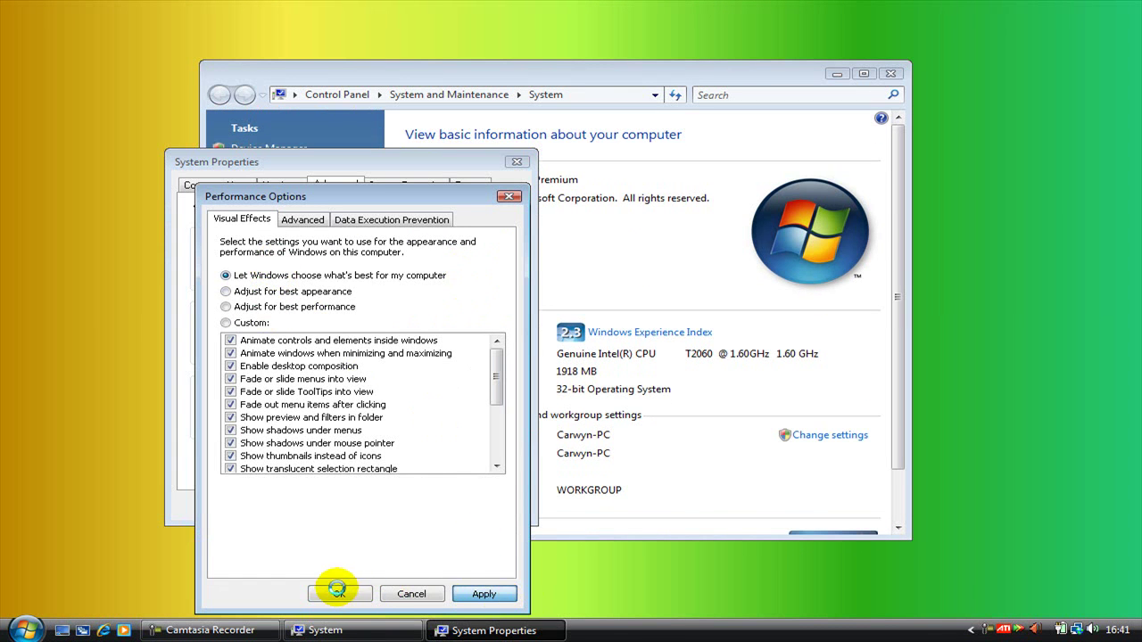
left_click(355, 598)
left_click(341, 499)
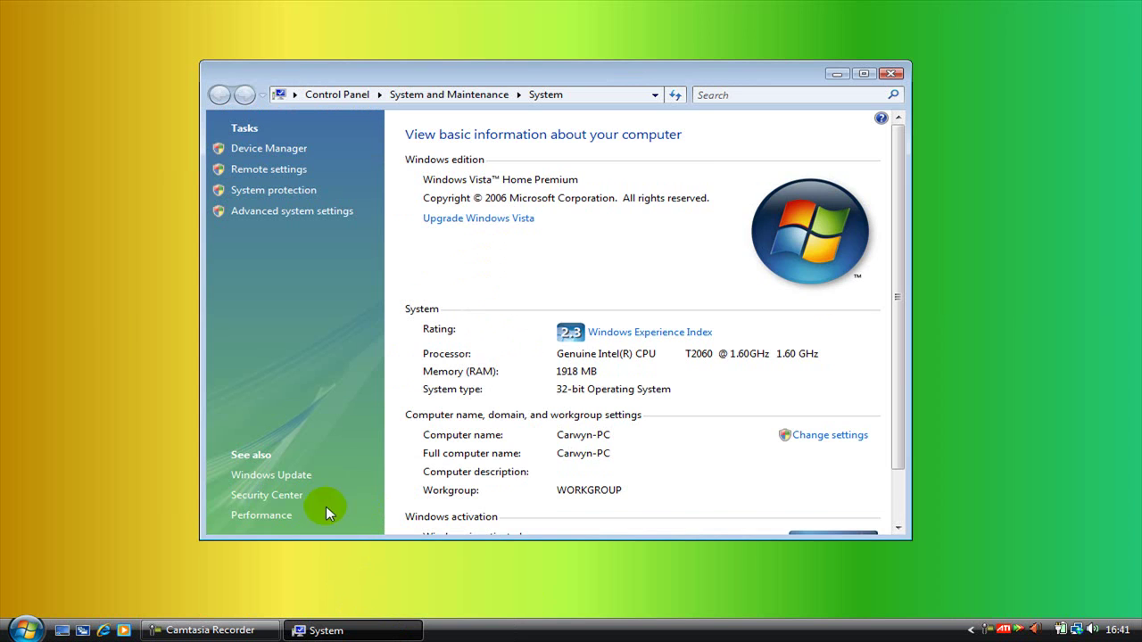
left_click_drag(675, 76, 706, 75)
left_click(599, 344)
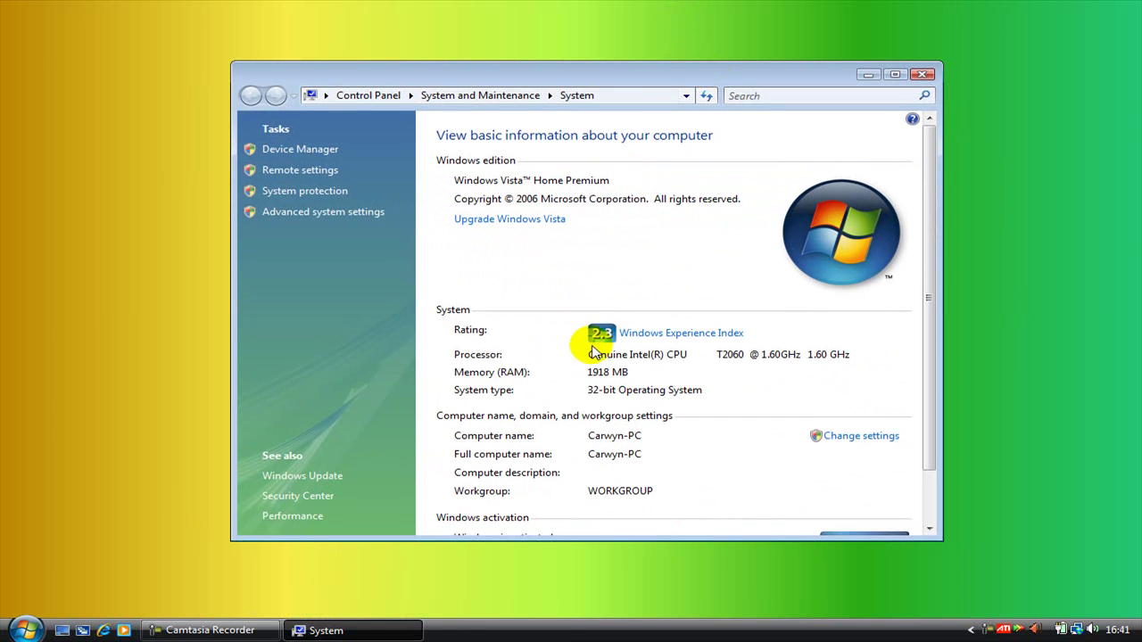
- Launch CCleaner, then analyze and clean 3.75 MB of junk files
left_click(923, 74)
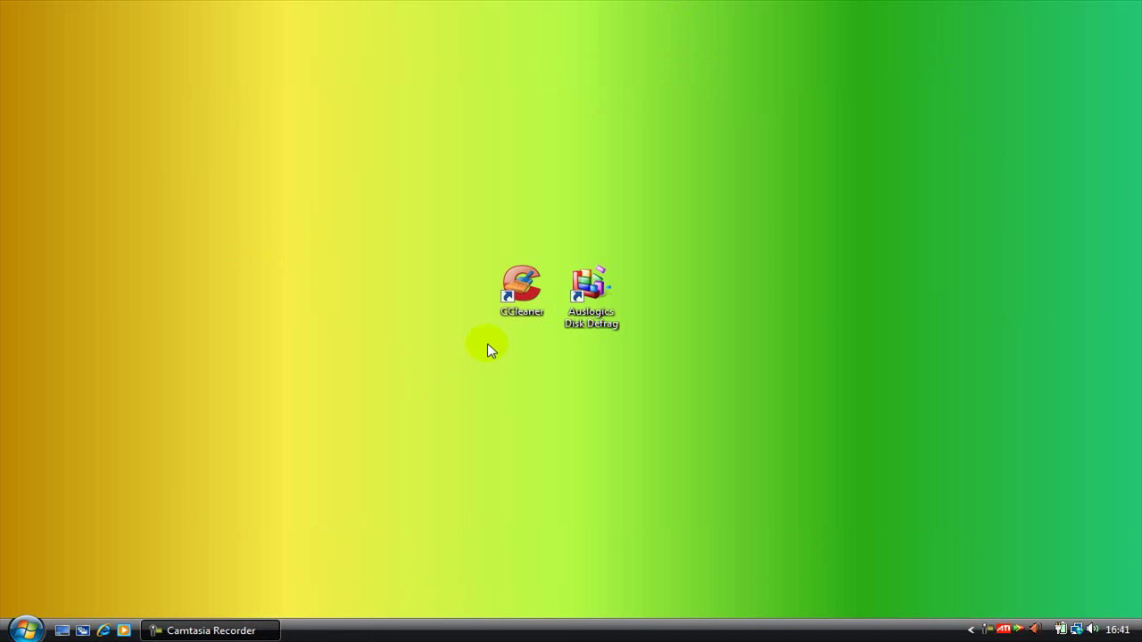
double_click(540, 278)
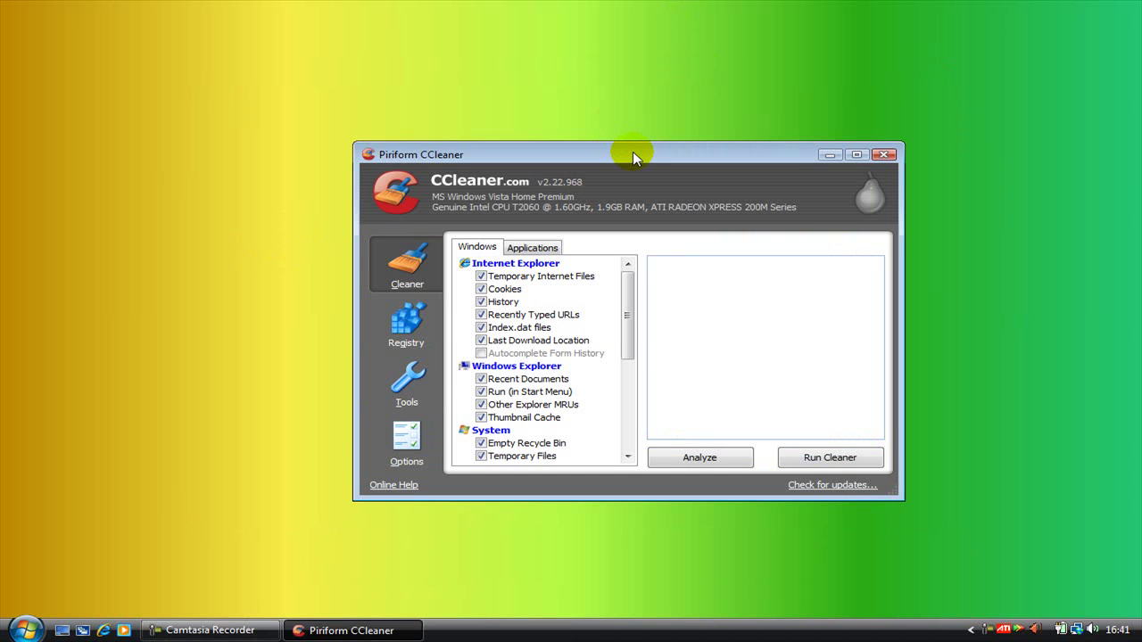
left_click_drag(633, 151, 629, 143)
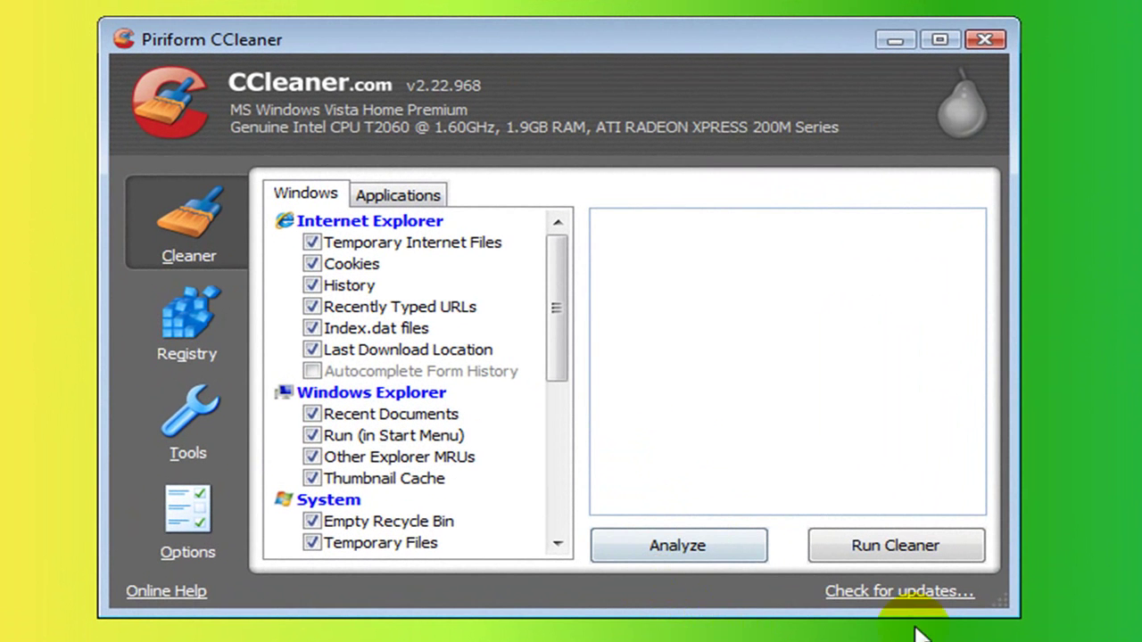
left_click(614, 543)
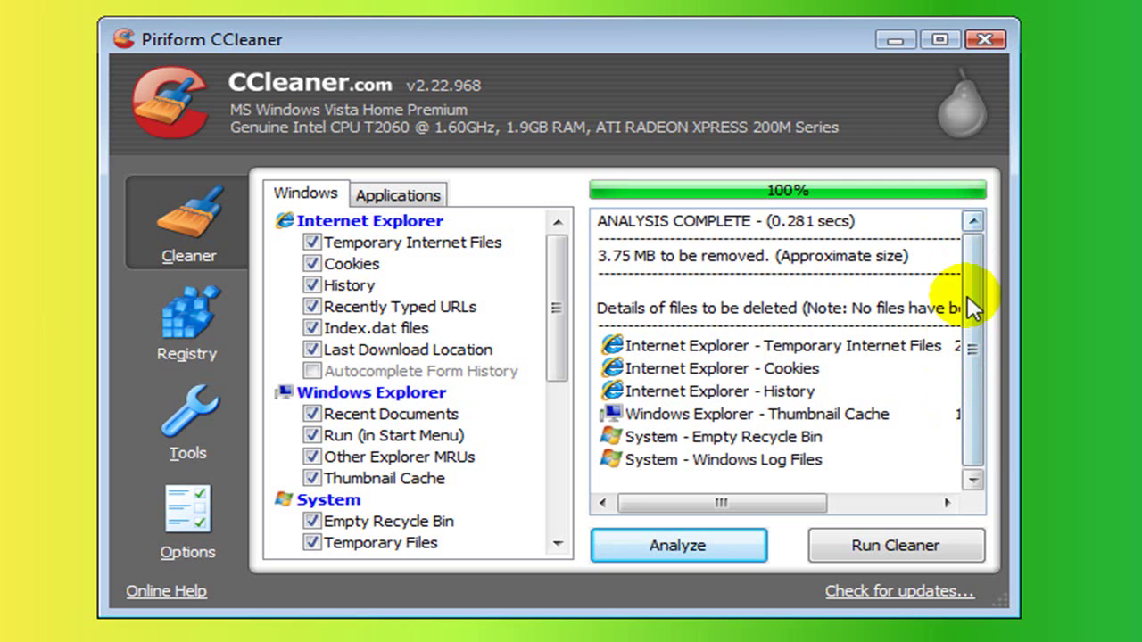
left_click(891, 543)
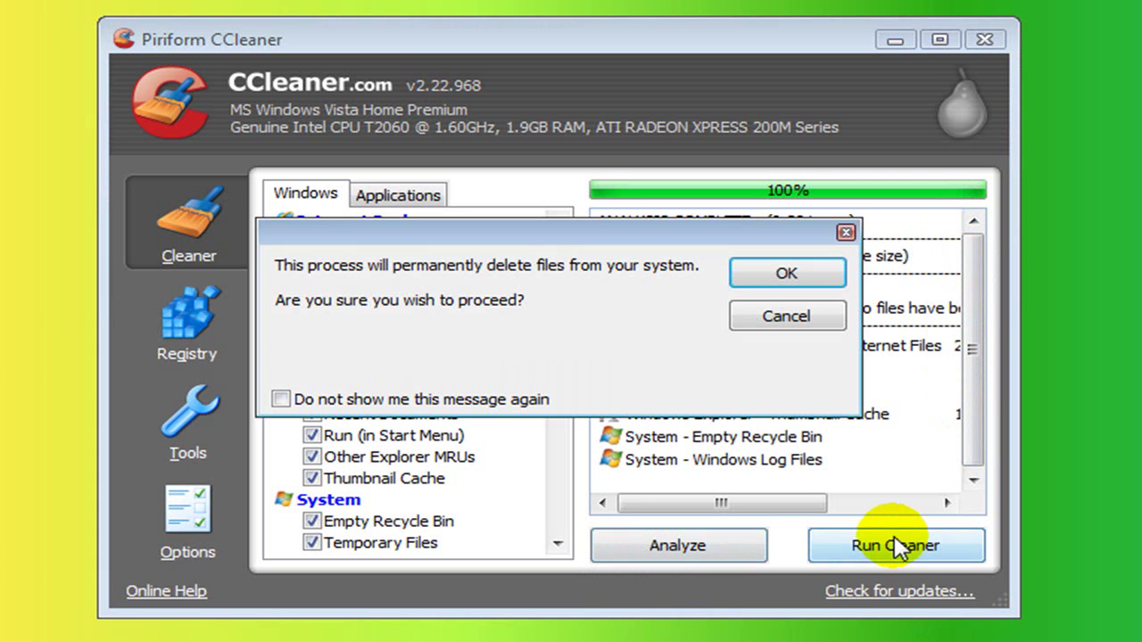
left_click(802, 277)
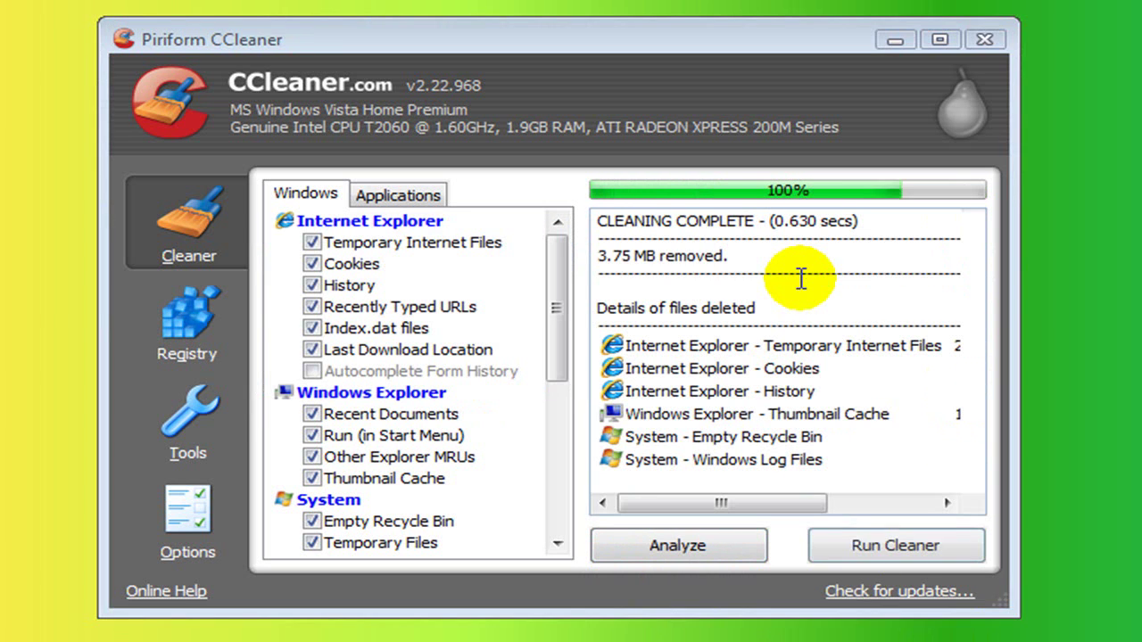
- Clean the remaining 4.09 KB thumbnail cache until analysis reports 0 bytes
double_click(724, 260)
left_click(874, 261)
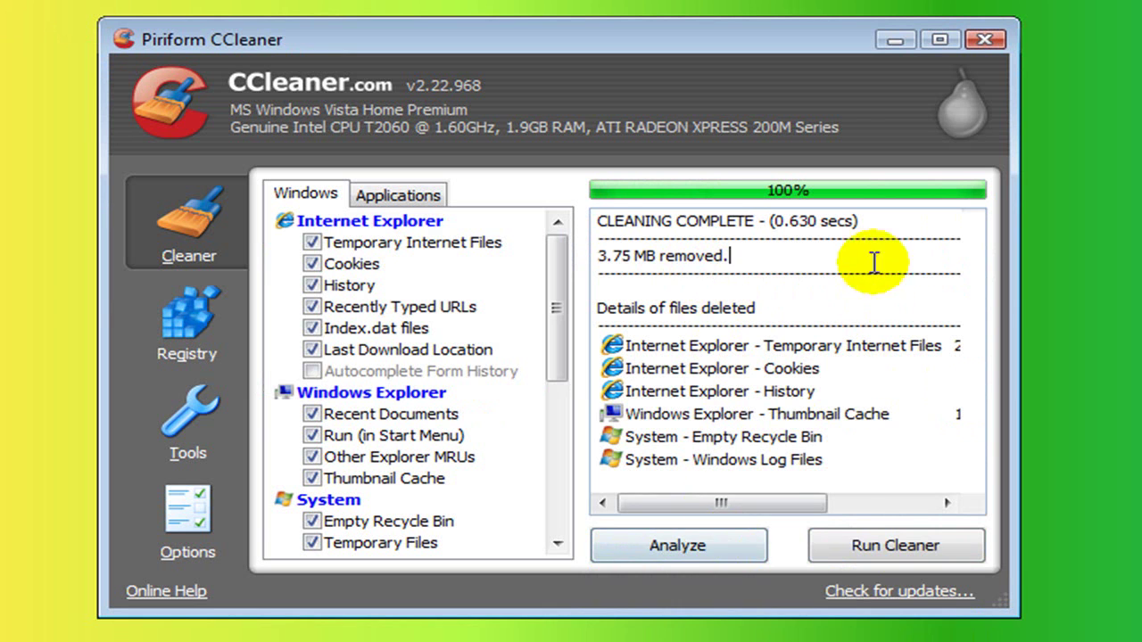
left_click(733, 551)
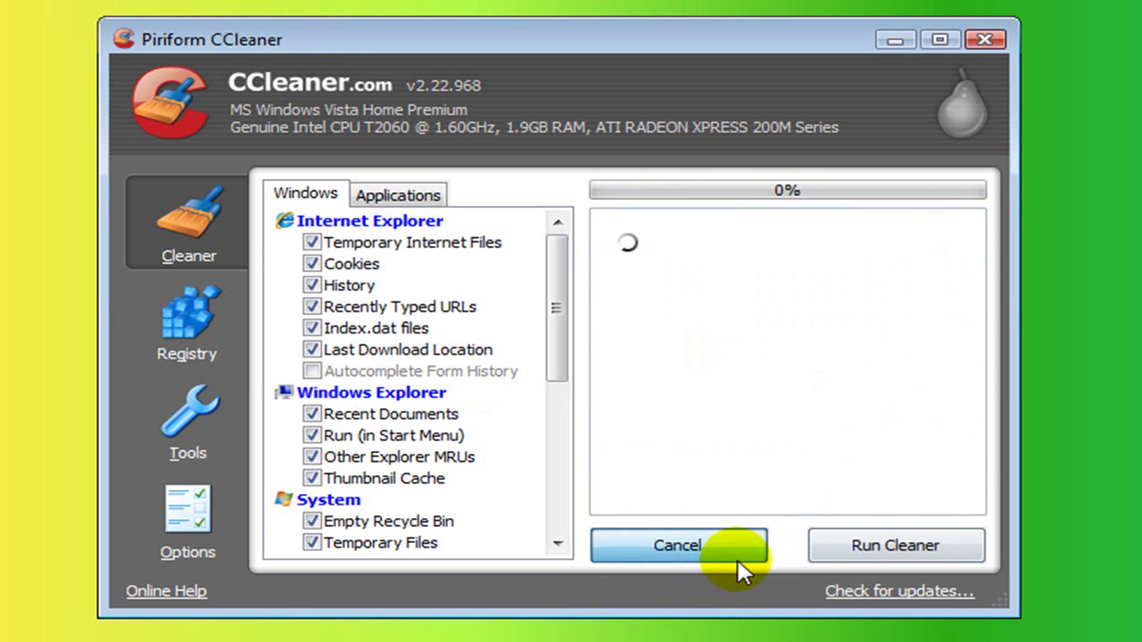
left_click(892, 544)
left_click(780, 273)
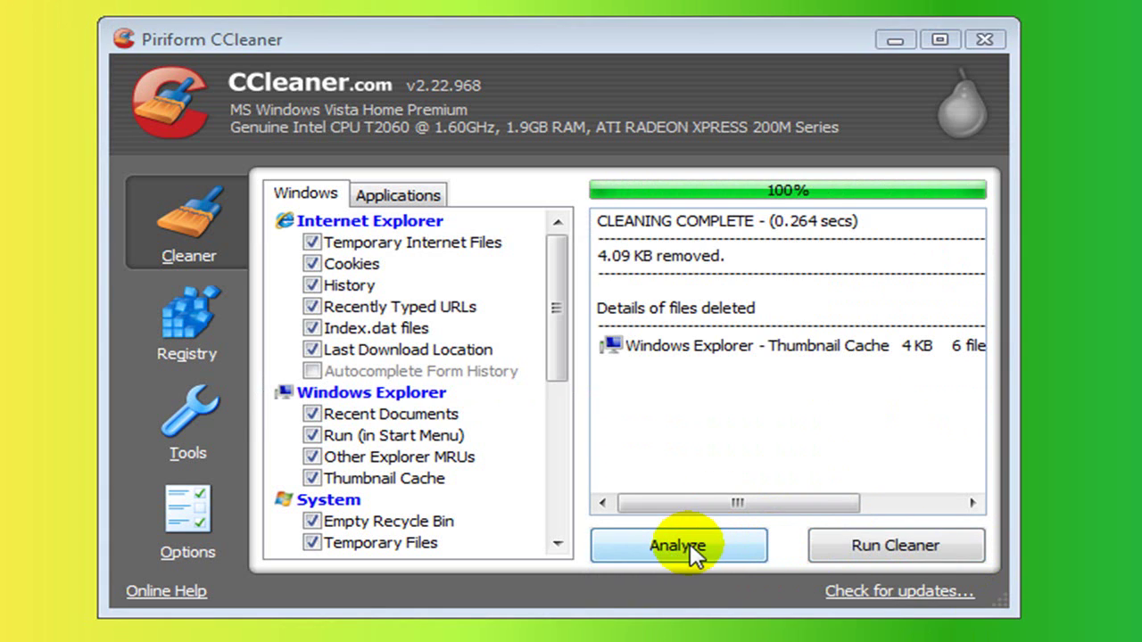
left_click(694, 548)
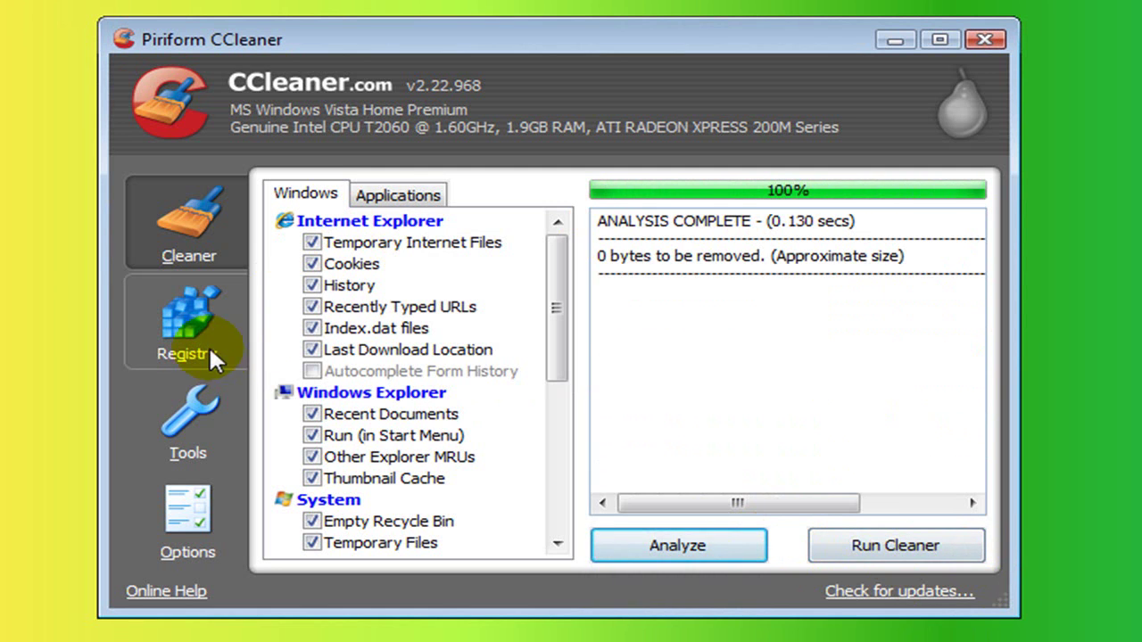
- Scan for registry issues on CCleaner's Registry page, then close CCleaner
left_click(210, 351)
left_click(726, 546)
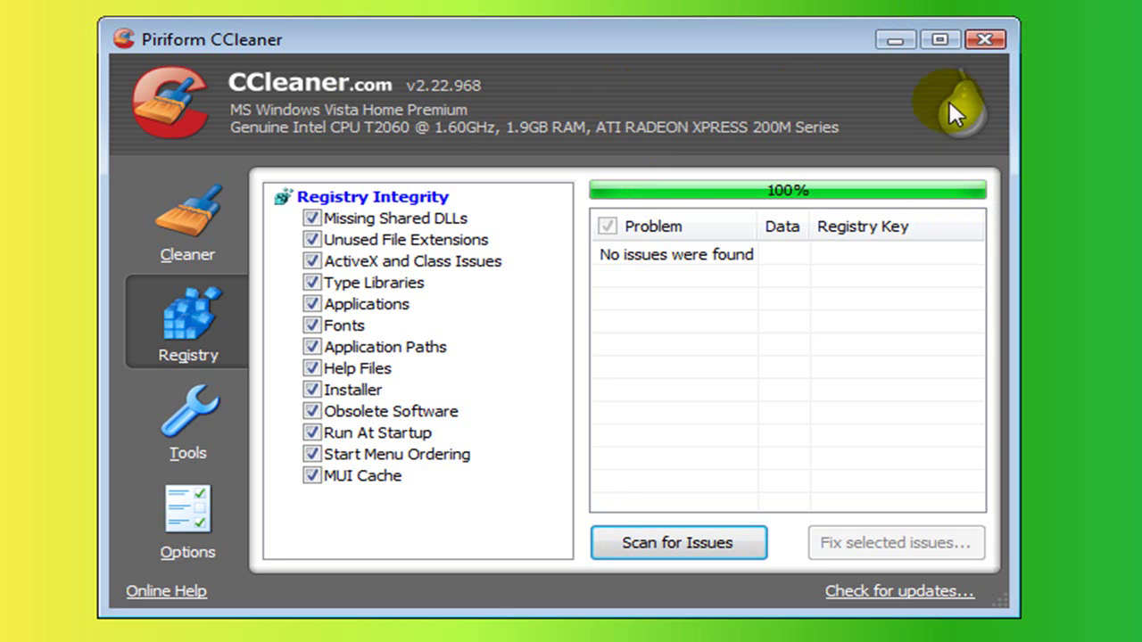
left_click(996, 40)
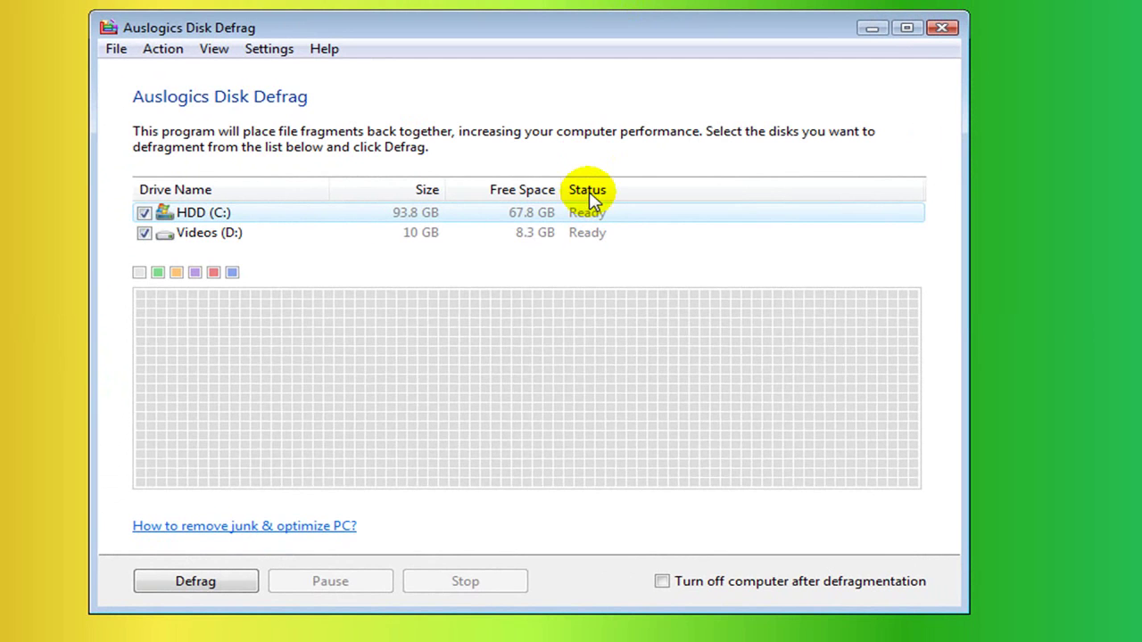
- Uncheck Videos (D:) so only HDD (C:) is selected for defragmentation
mouse_move(194, 314)
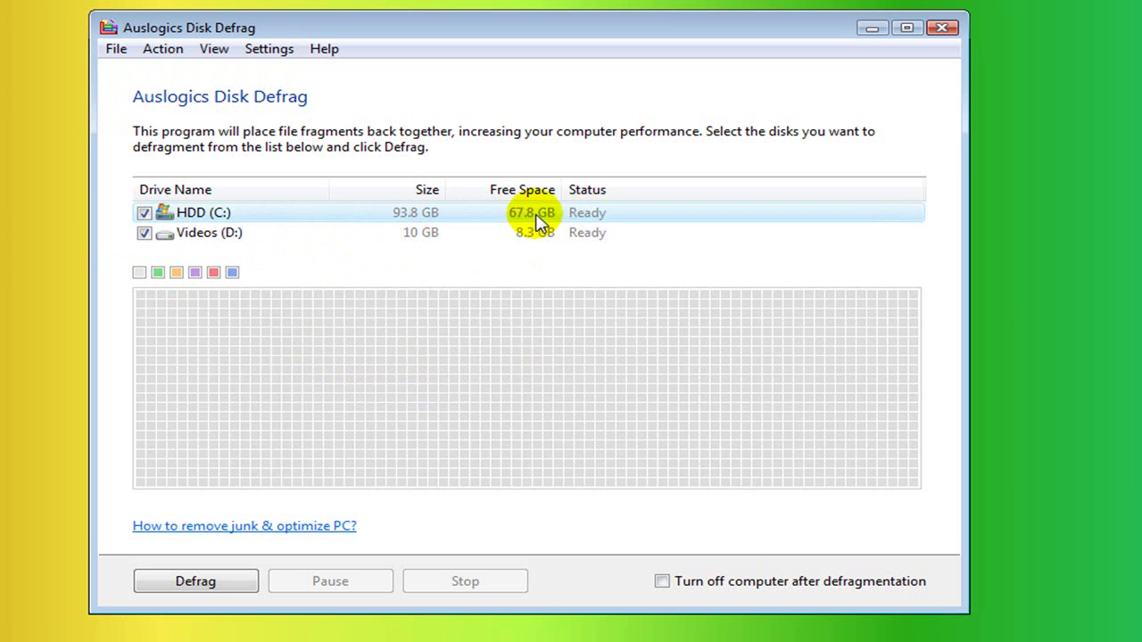
left_click(143, 234)
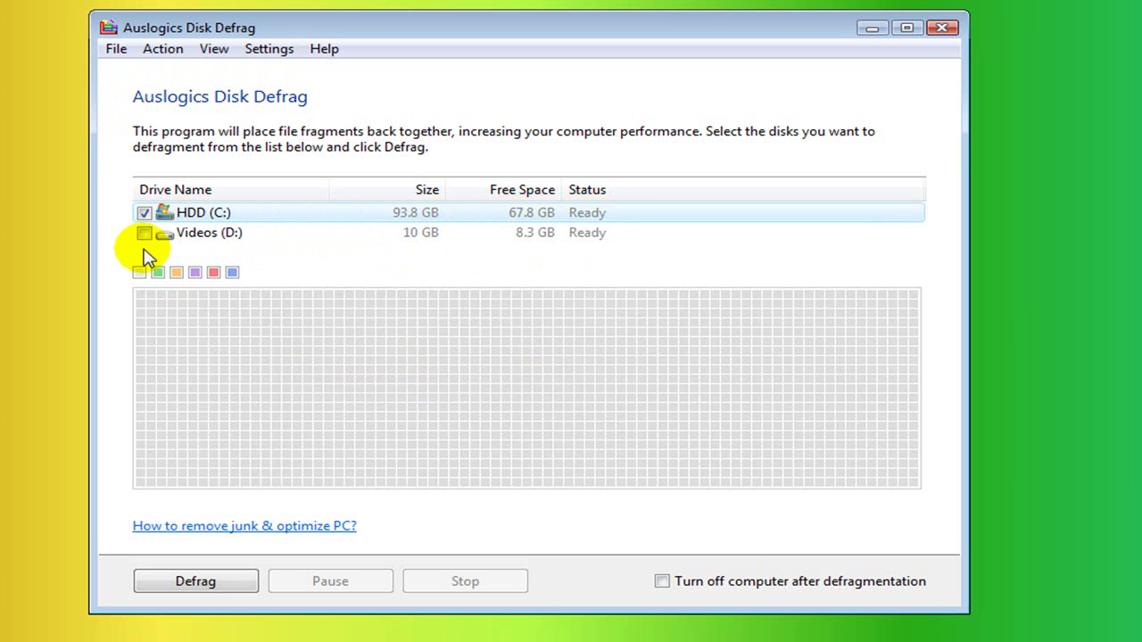
- Defragment HDD (C:), reducing fragmentation by 1.1%, and close the results
left_click(218, 584)
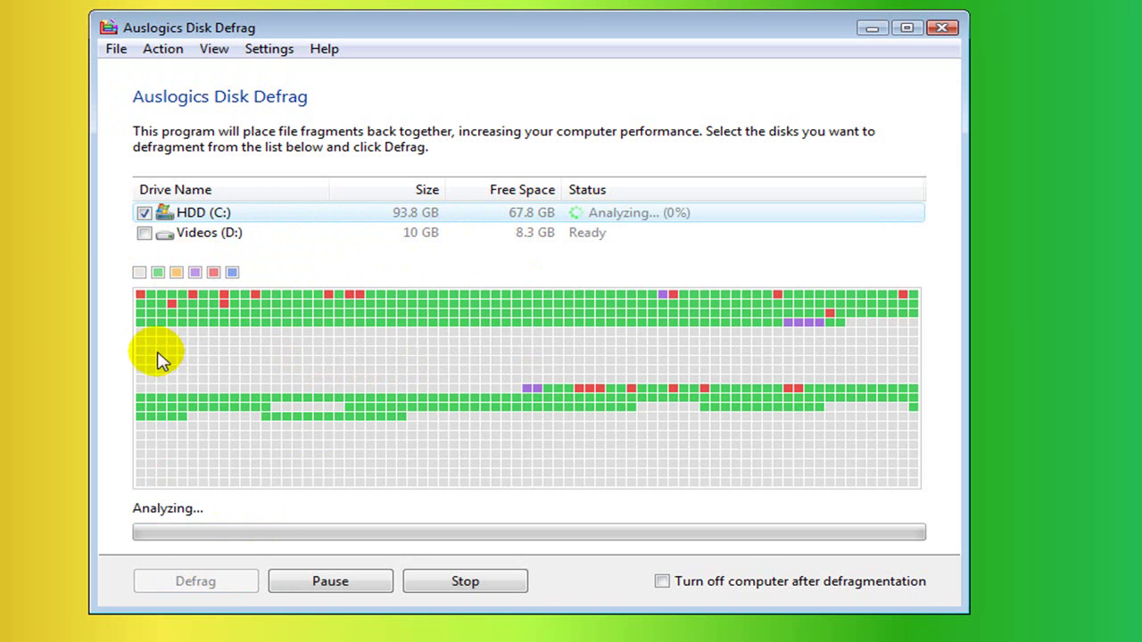
mouse_move(136, 278)
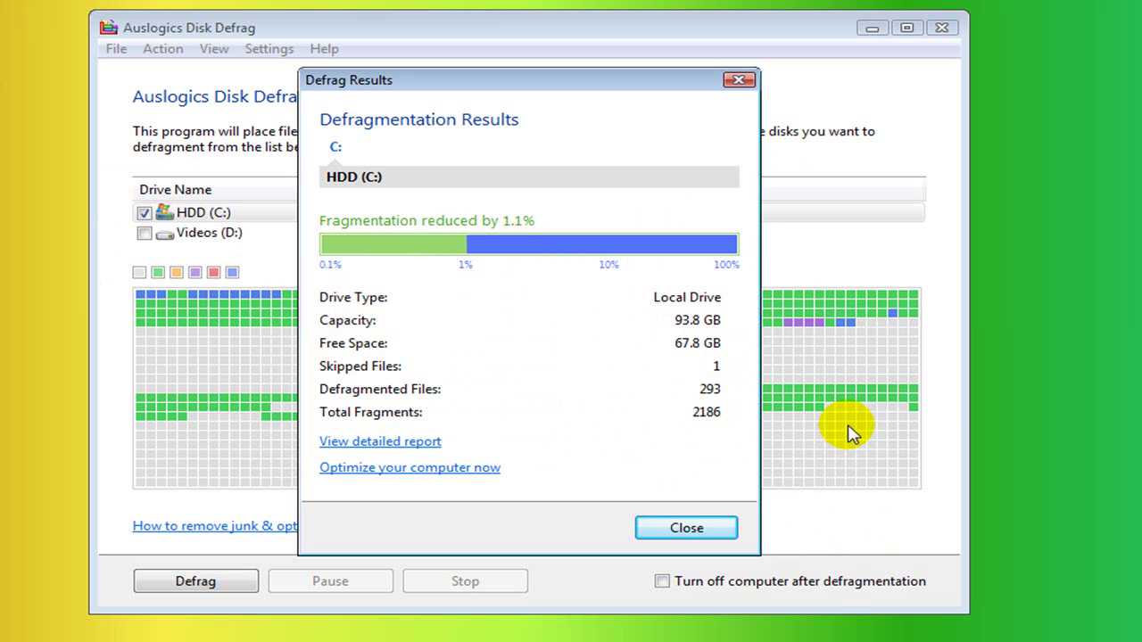
left_click(731, 530)
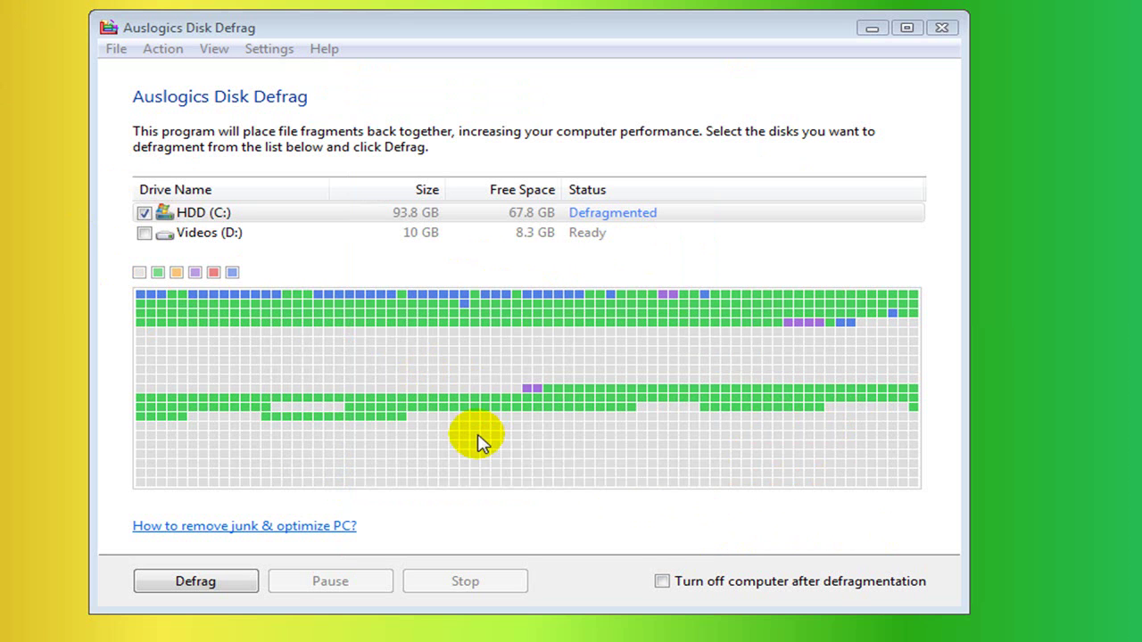
- Select only Videos (D:), defragment it, and close the results dialog
mouse_move(477, 434)
left_click(143, 233)
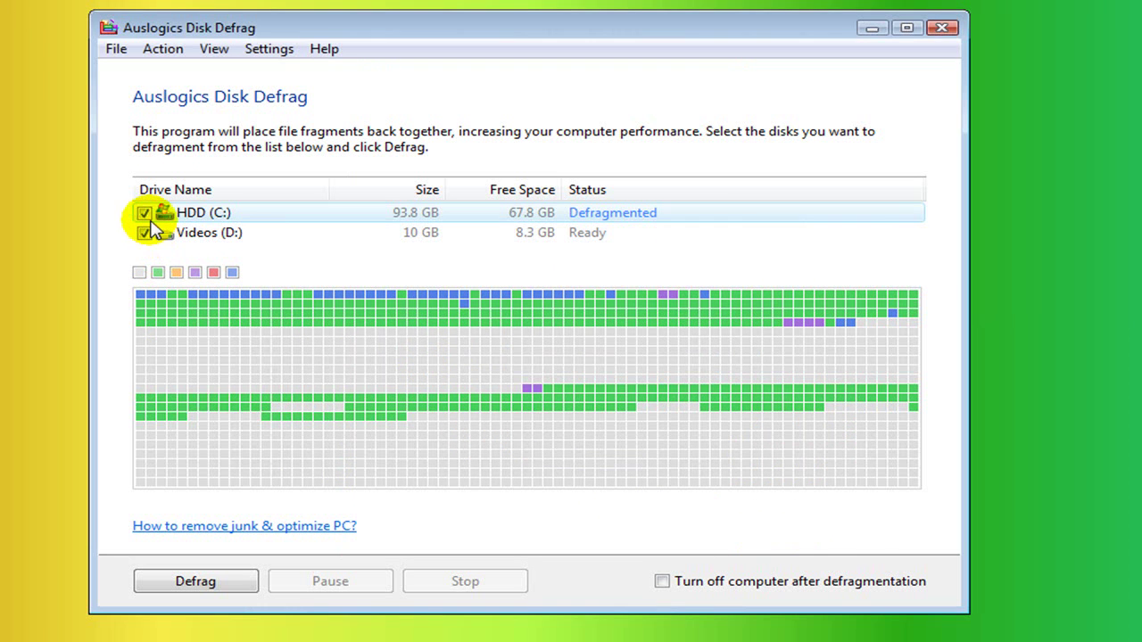
left_click(144, 212)
left_click(214, 585)
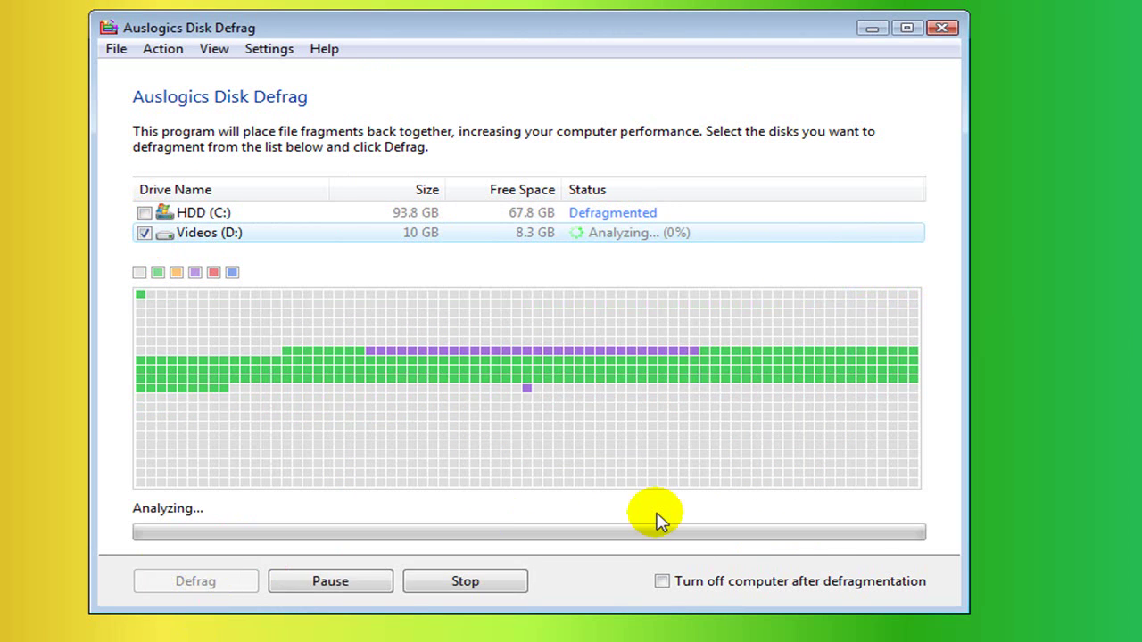
left_click(691, 532)
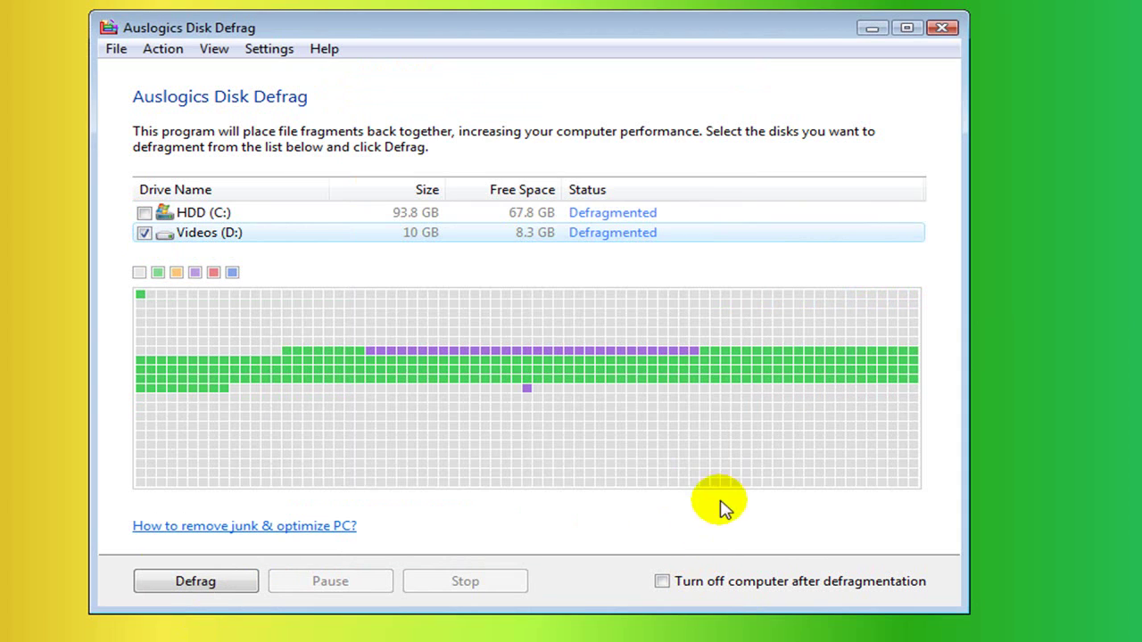
mouse_move(618, 383)
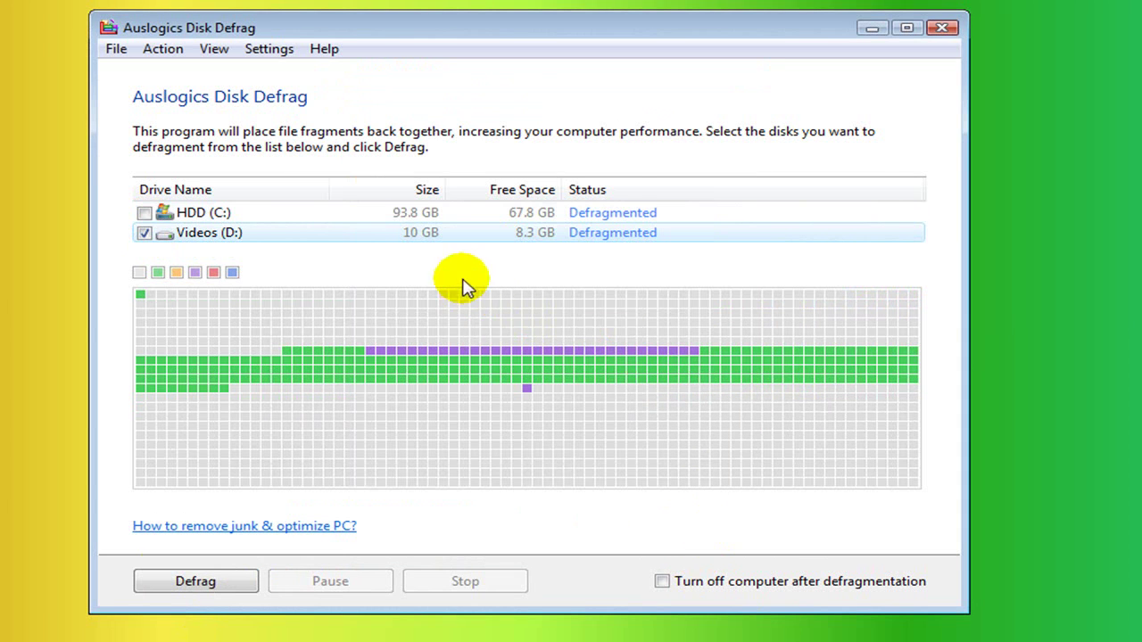
left_click(939, 27)
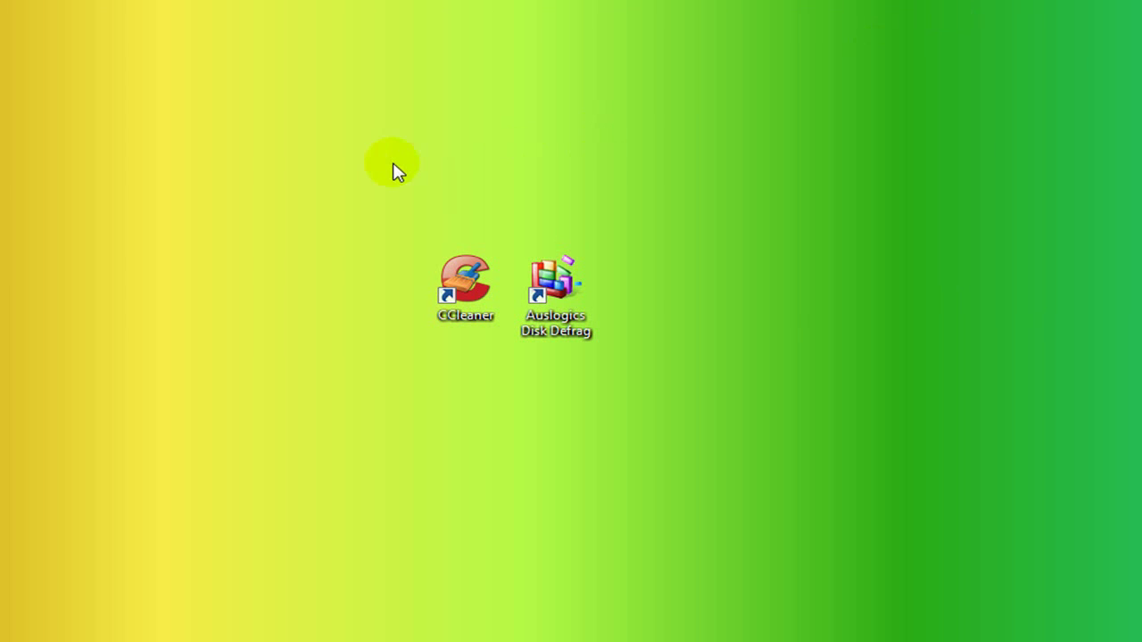